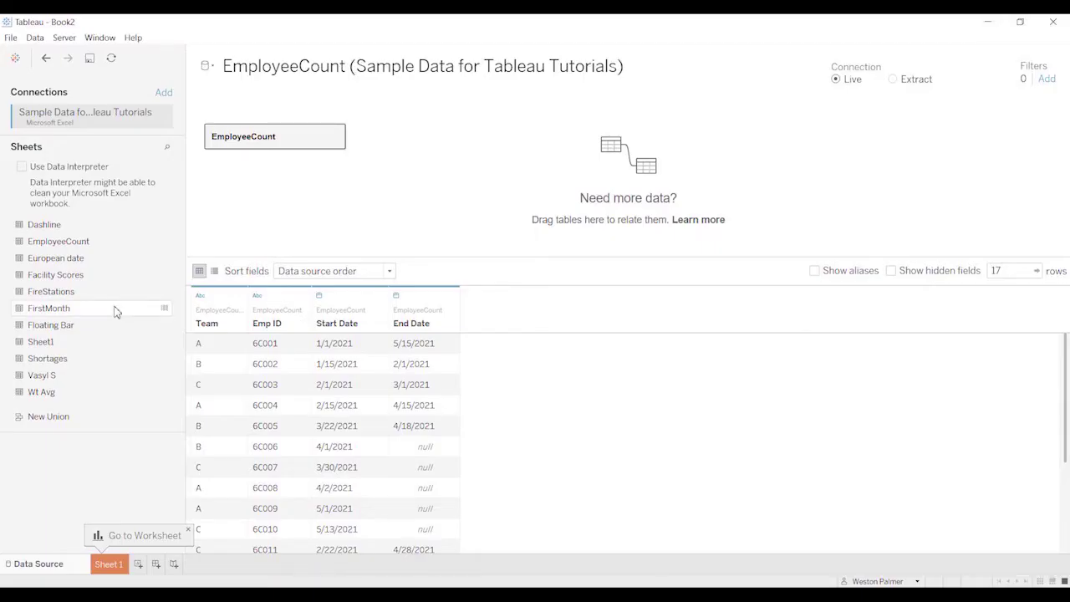
# - Relate FirstMonth to EmployeeCount by matching Start Date to First Of Month, then preview EmployeeCount
pyautogui.moveTo(72, 311); pyautogui.dragTo(427, 141)
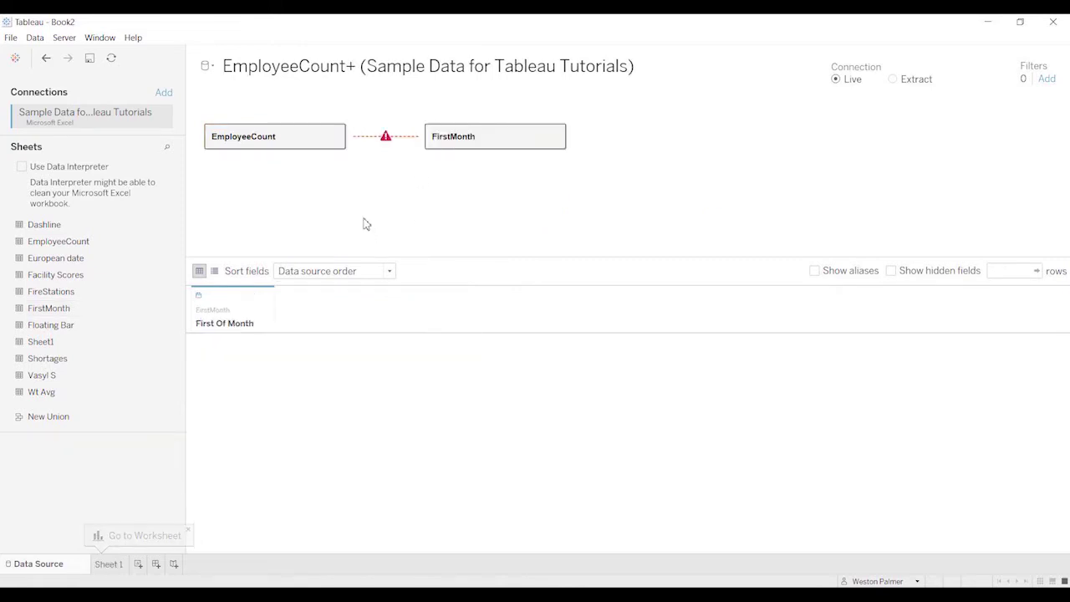
pyautogui.click(386, 137)
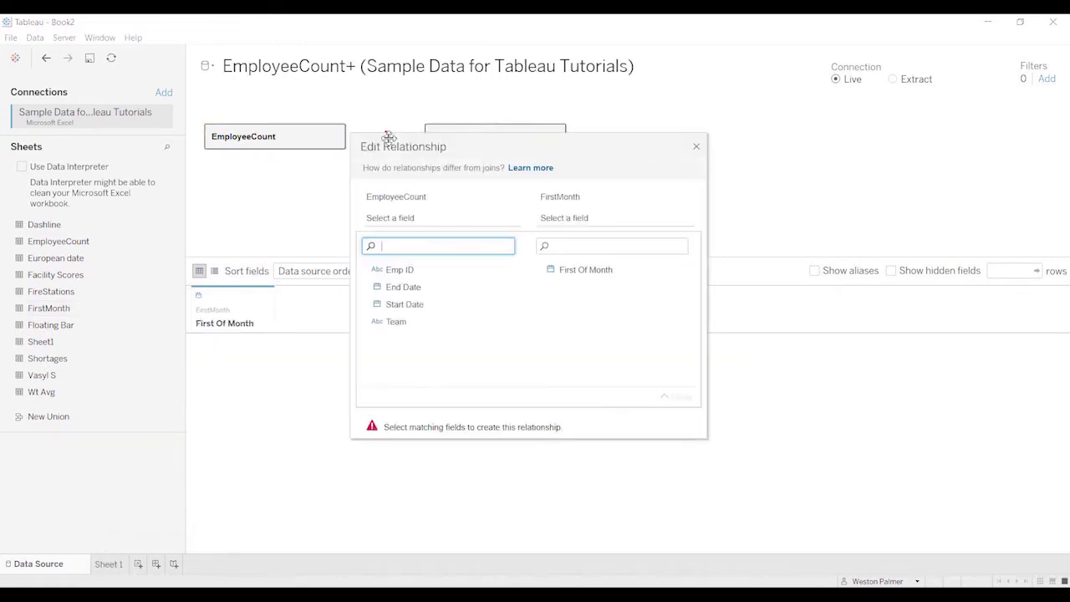
pyautogui.click(425, 305)
pyautogui.click(576, 271)
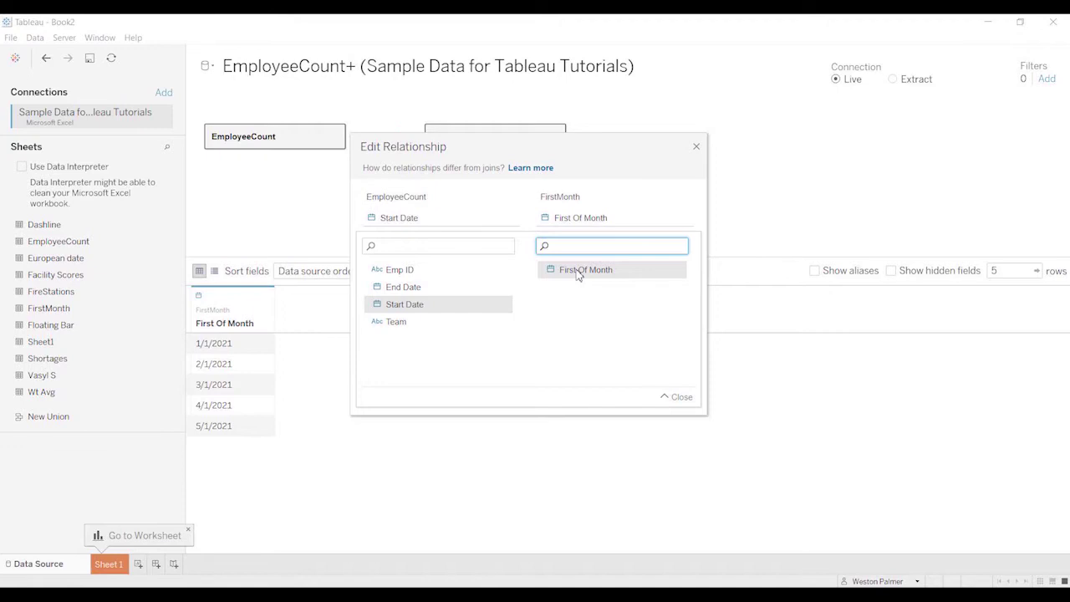
pyautogui.click(697, 149)
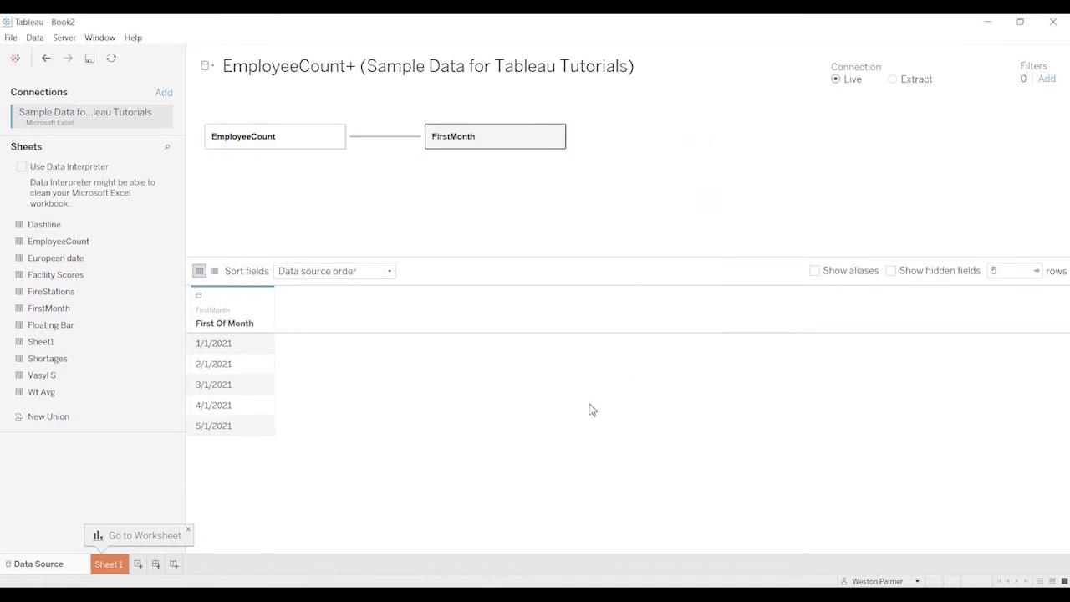
pyautogui.click(310, 142)
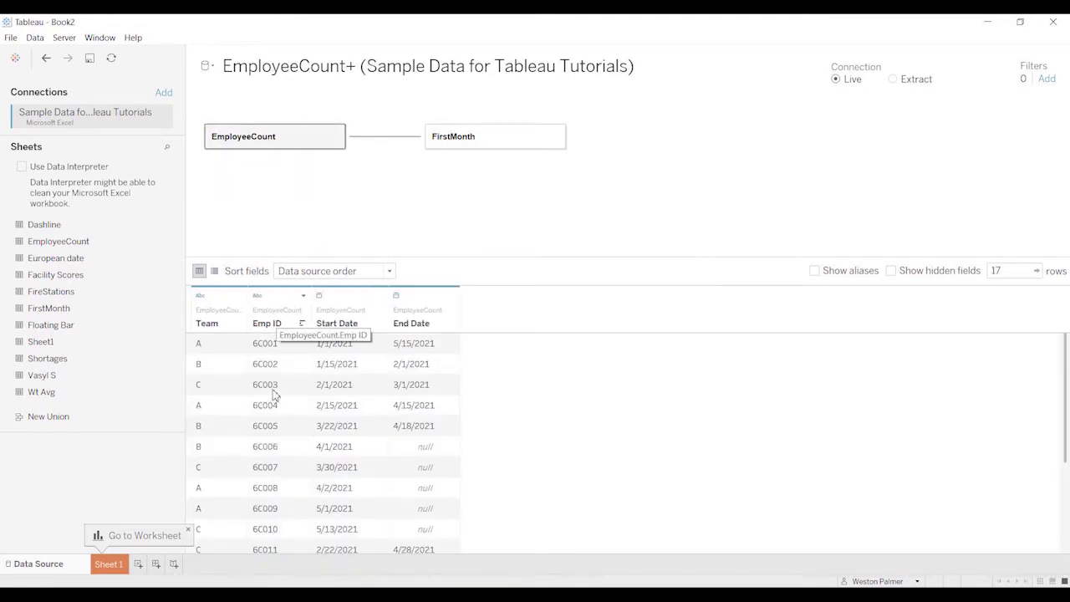
# - Remove the FirstMonth table and open EmployeeCount to build a join inside it
pyautogui.click(555, 138)
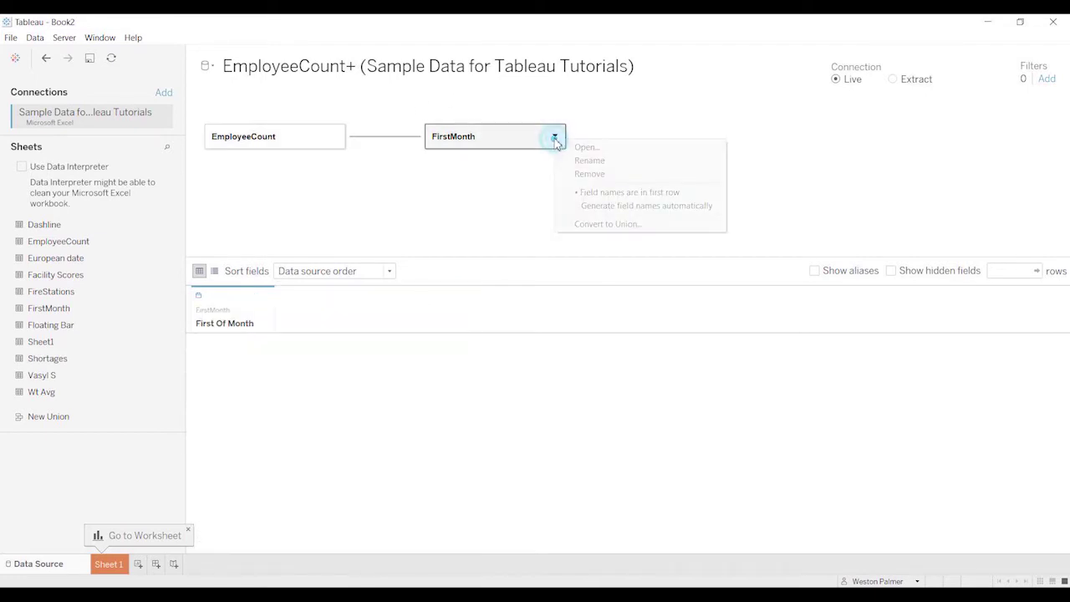
pyautogui.click(588, 173)
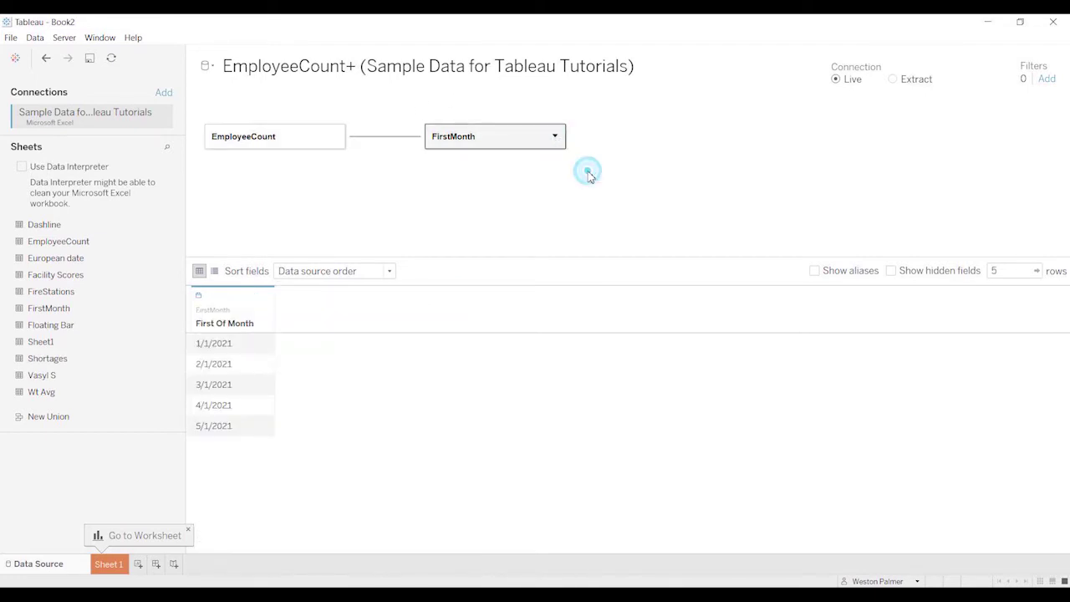
pyautogui.doubleClick(302, 141)
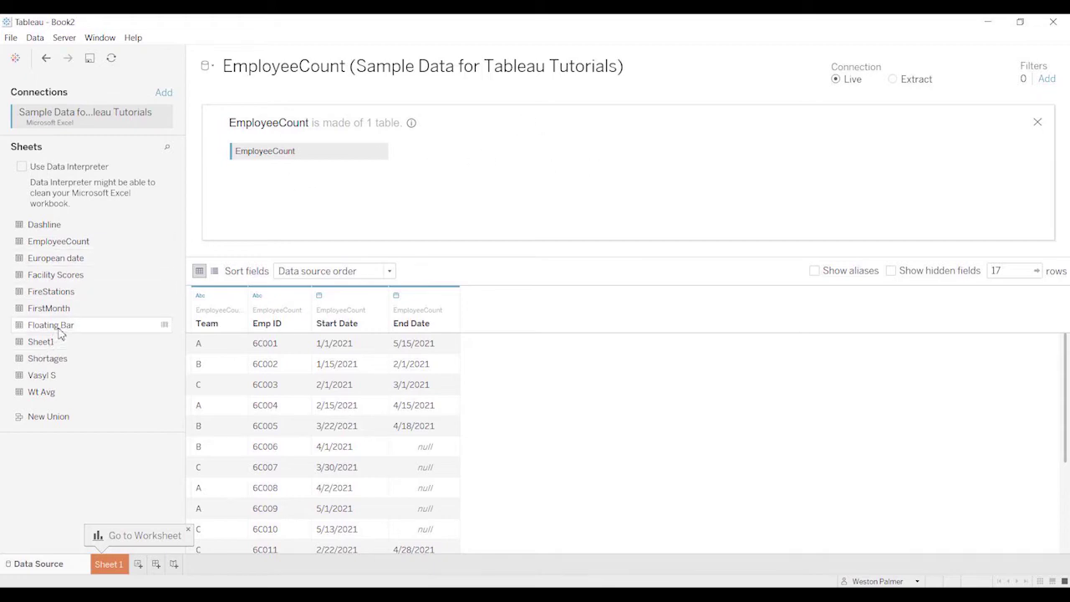
# - Full-outer-join FirstMonth to EmployeeCount where Start Date <= First Of Month
pyautogui.moveTo(58, 308); pyautogui.dragTo(457, 153)
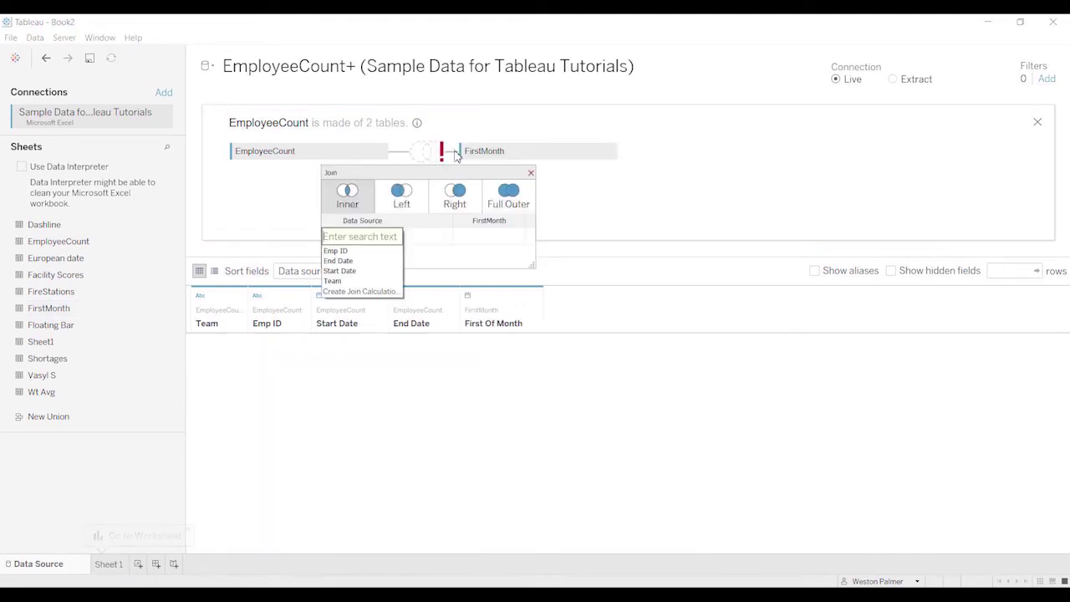
pyautogui.click(507, 200)
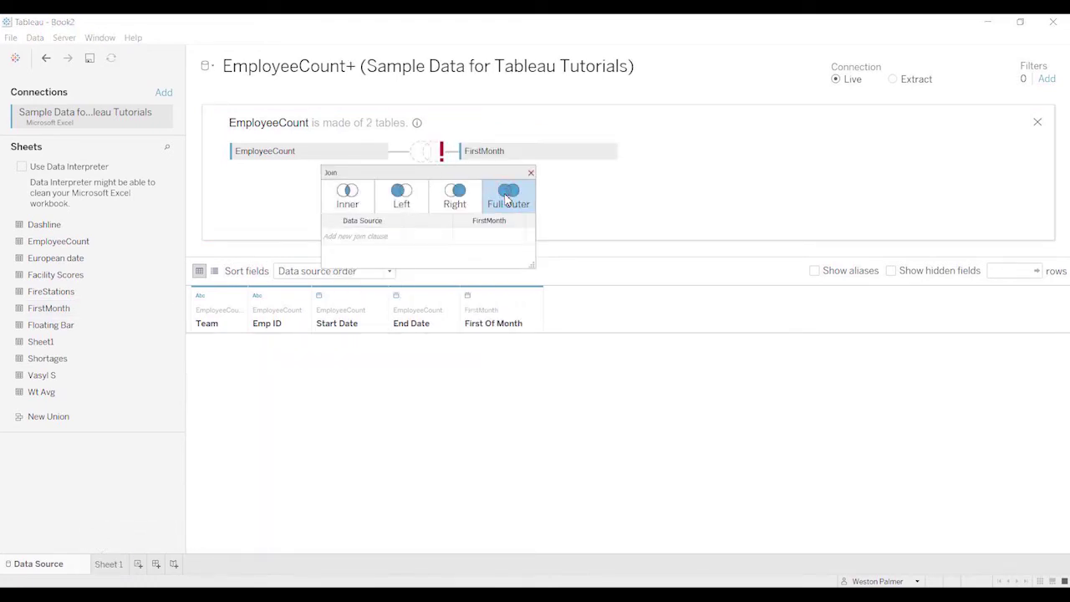
pyautogui.click(360, 271)
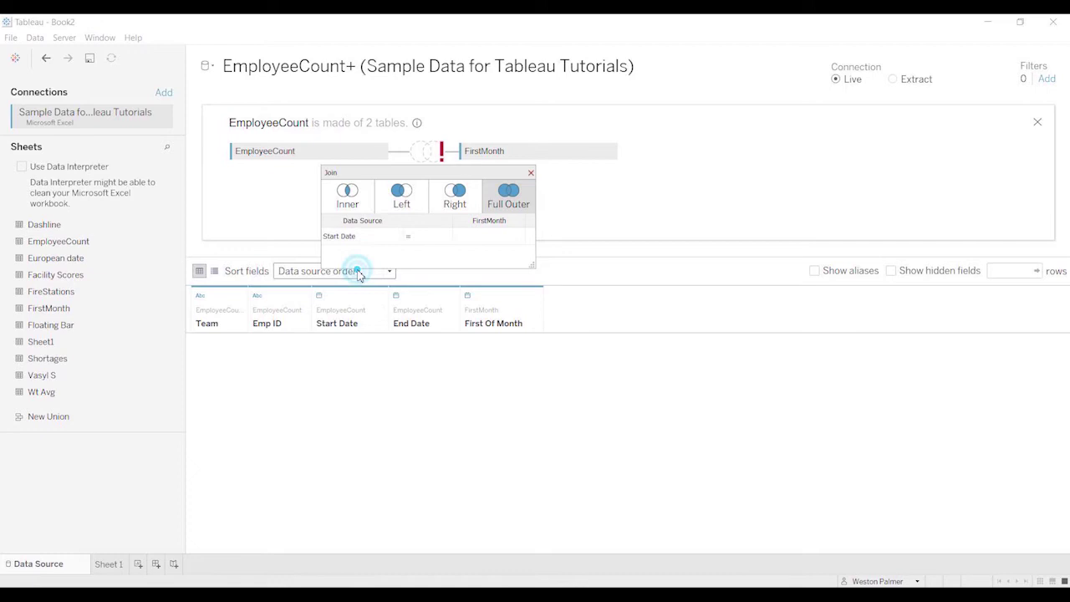
pyautogui.click(517, 238)
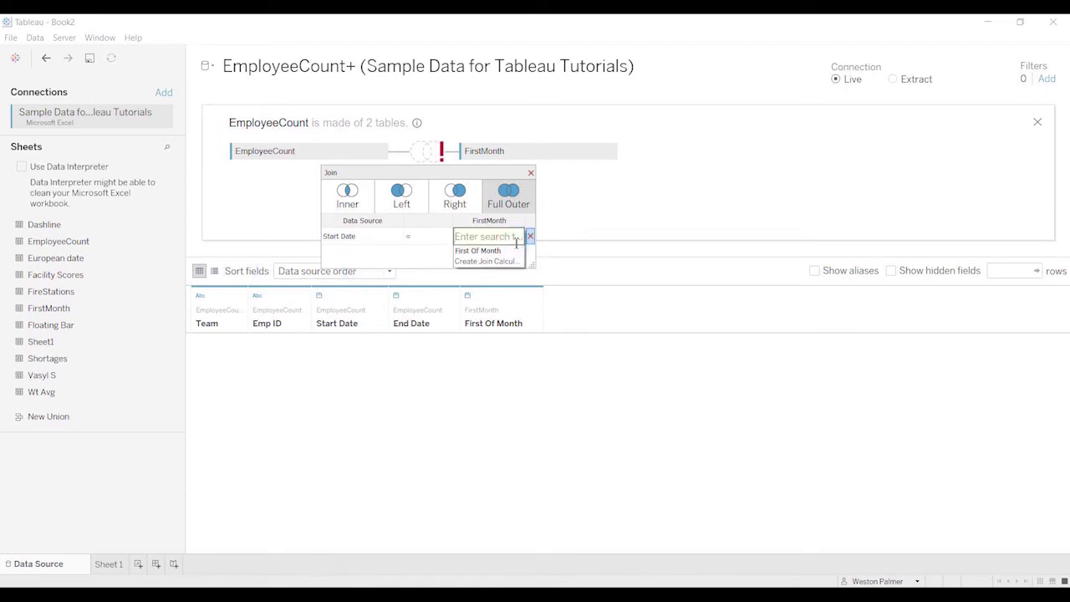
pyautogui.click(502, 250)
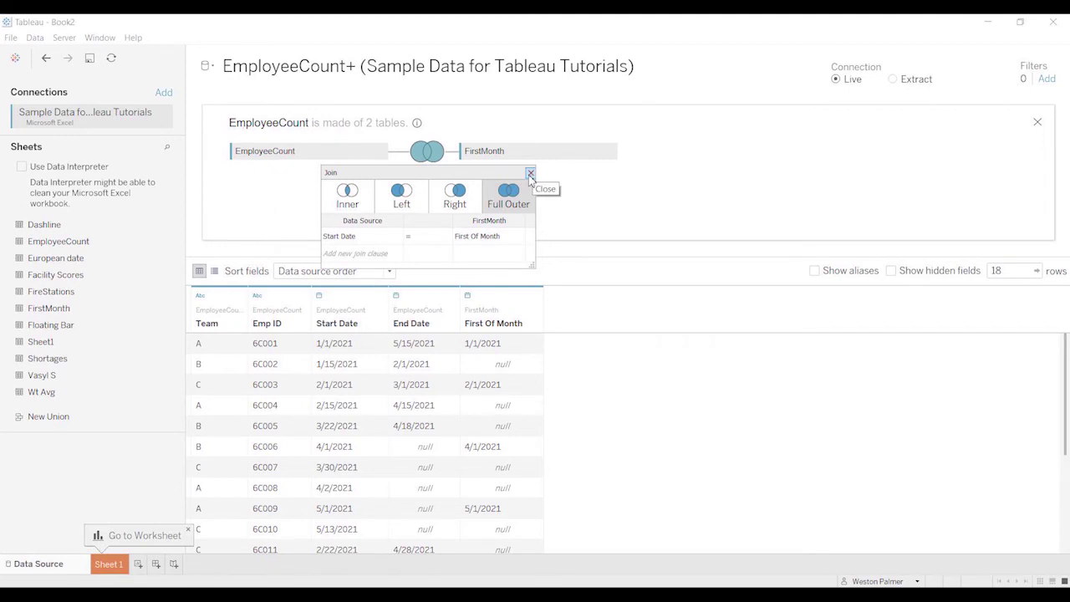
pyautogui.click(447, 241)
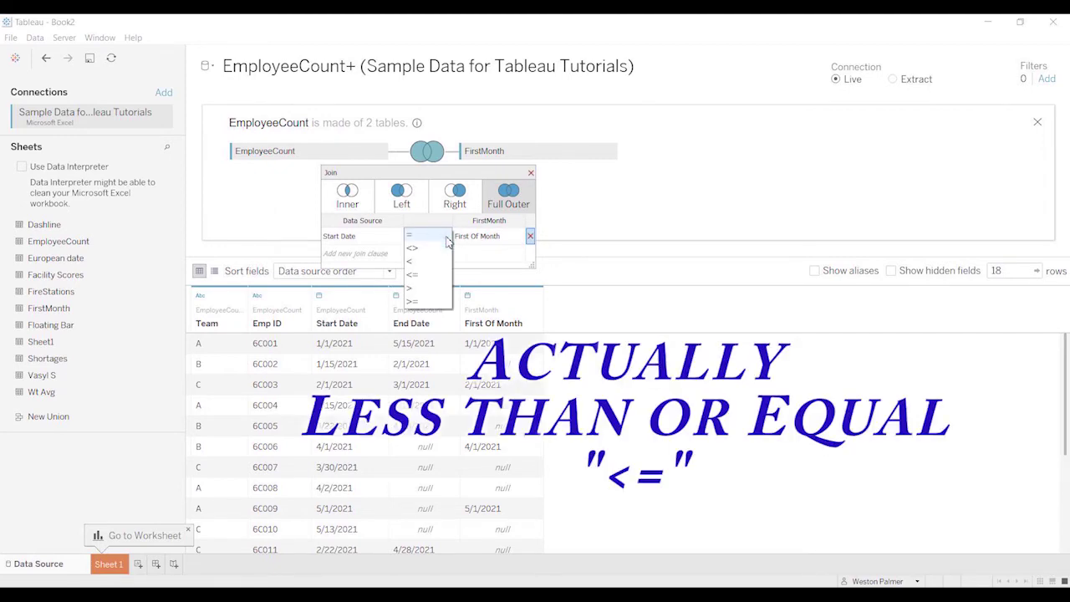
pyautogui.click(436, 276)
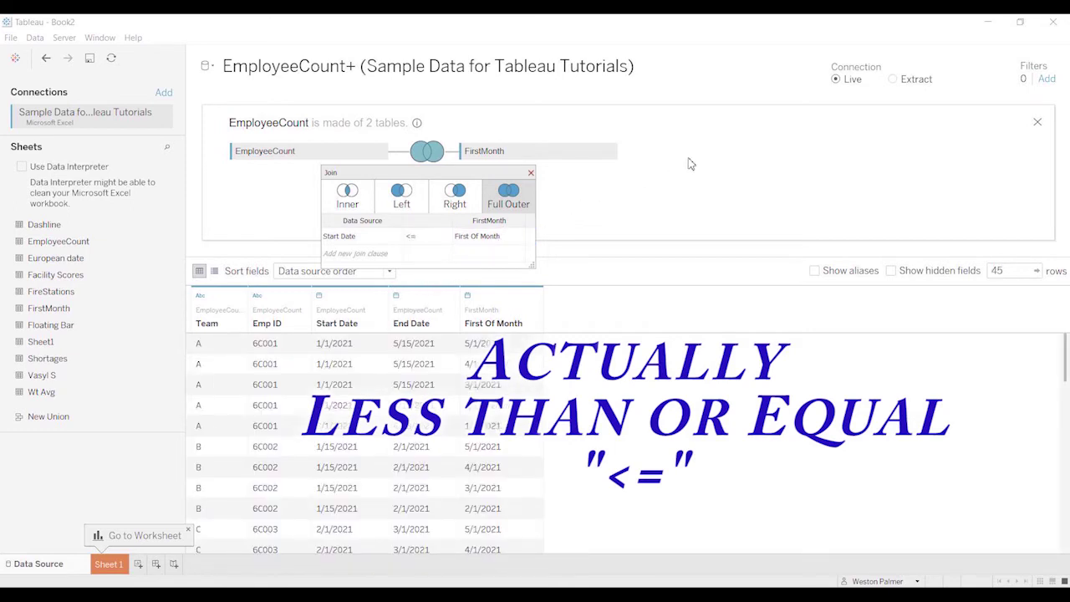
pyautogui.click(530, 173)
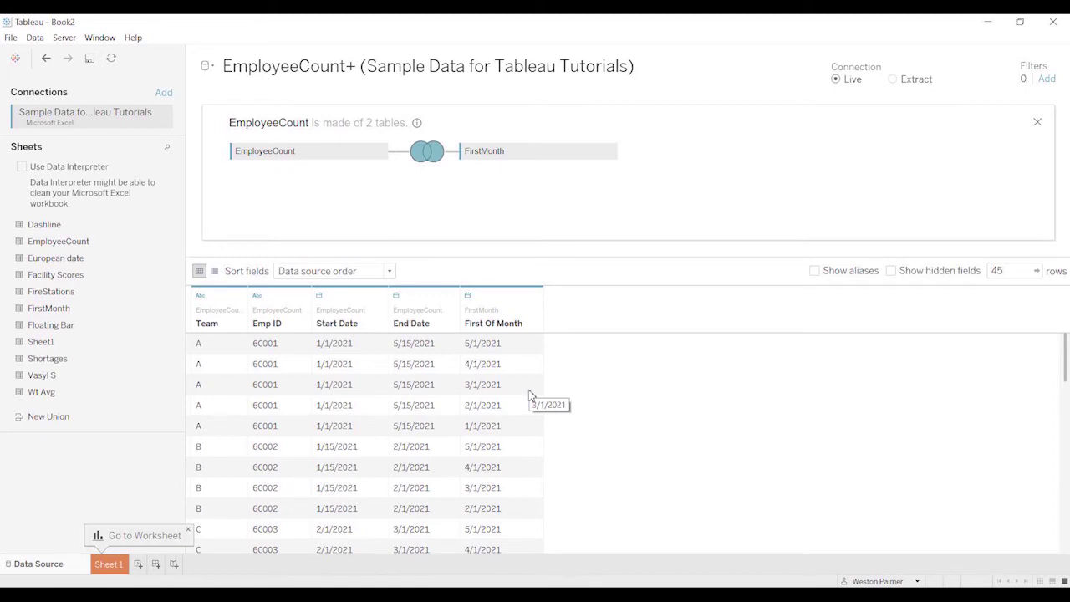
# - On Sheet 1, create a new calculated field named 'Employee Count'
pyautogui.click(112, 566)
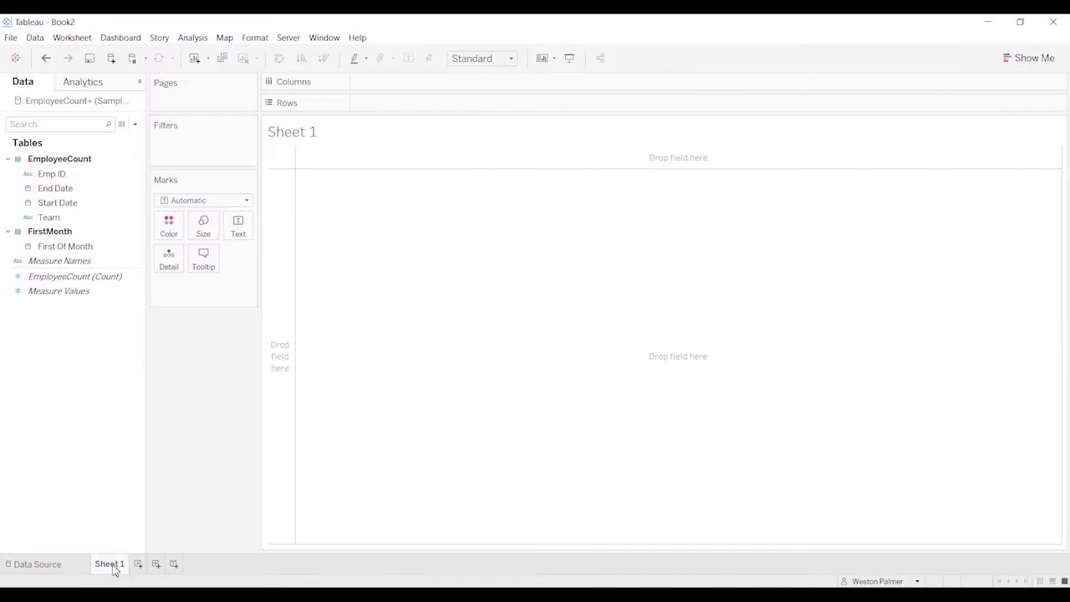
pyautogui.moveTo(114, 572)
pyautogui.click(135, 126)
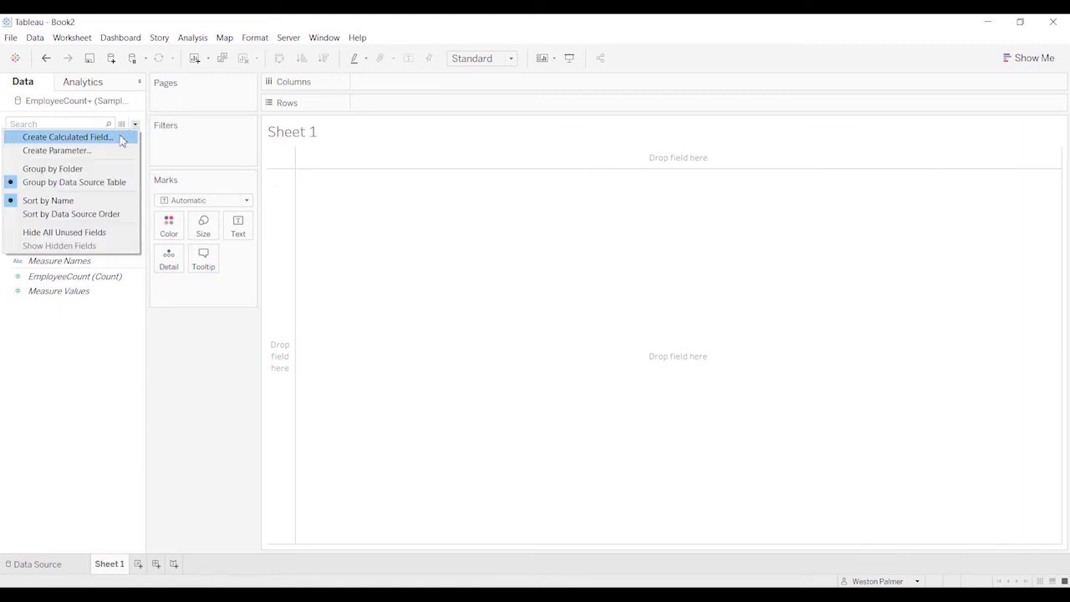
pyautogui.click(121, 138)
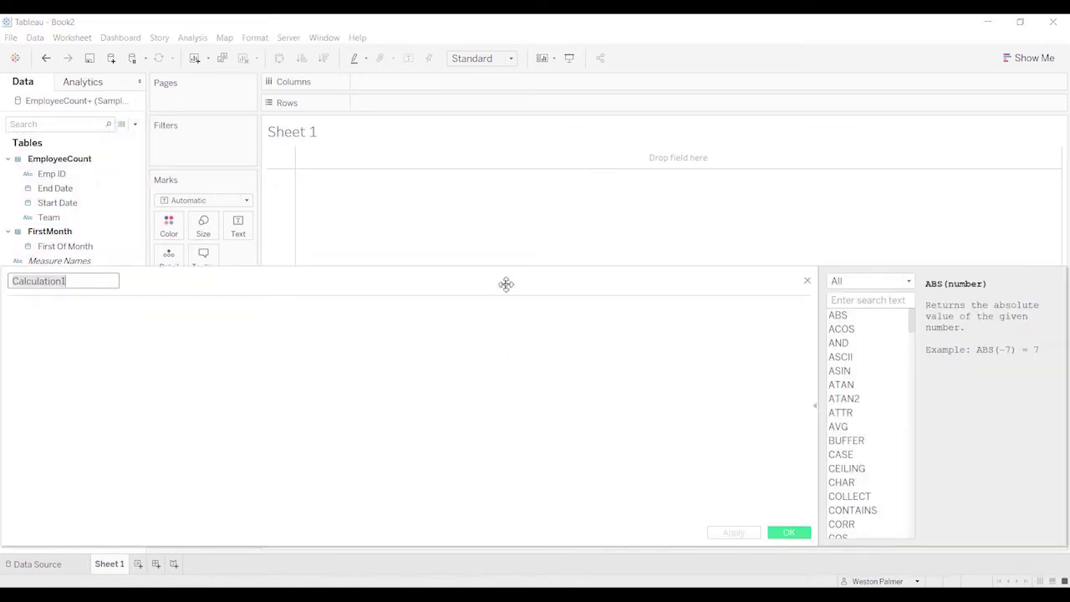
pyautogui.moveTo(506, 285); pyautogui.dragTo(681, 255)
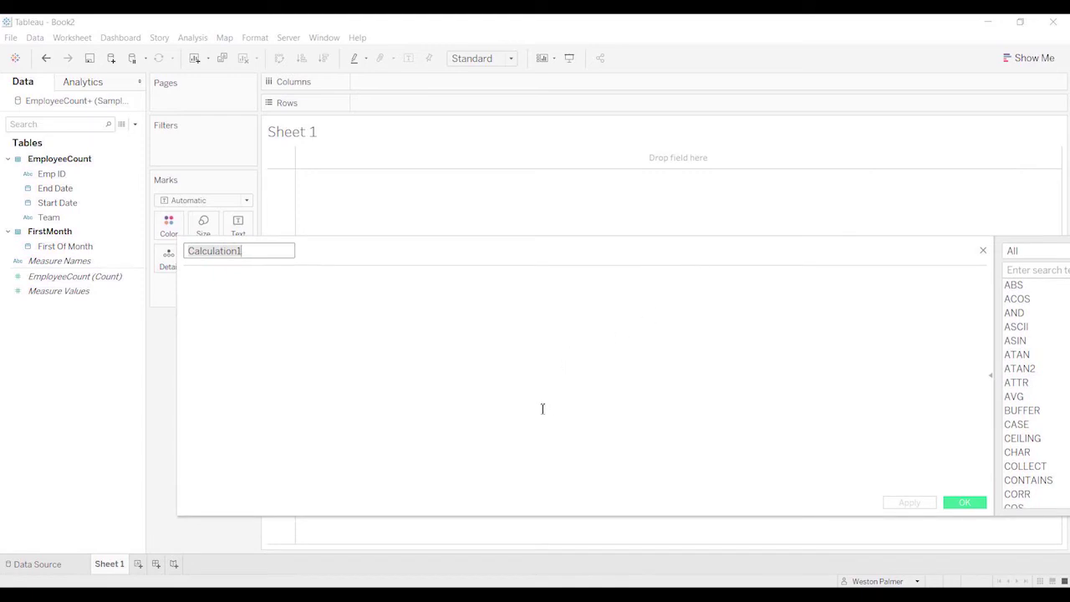
pyautogui.doubleClick(242, 253)
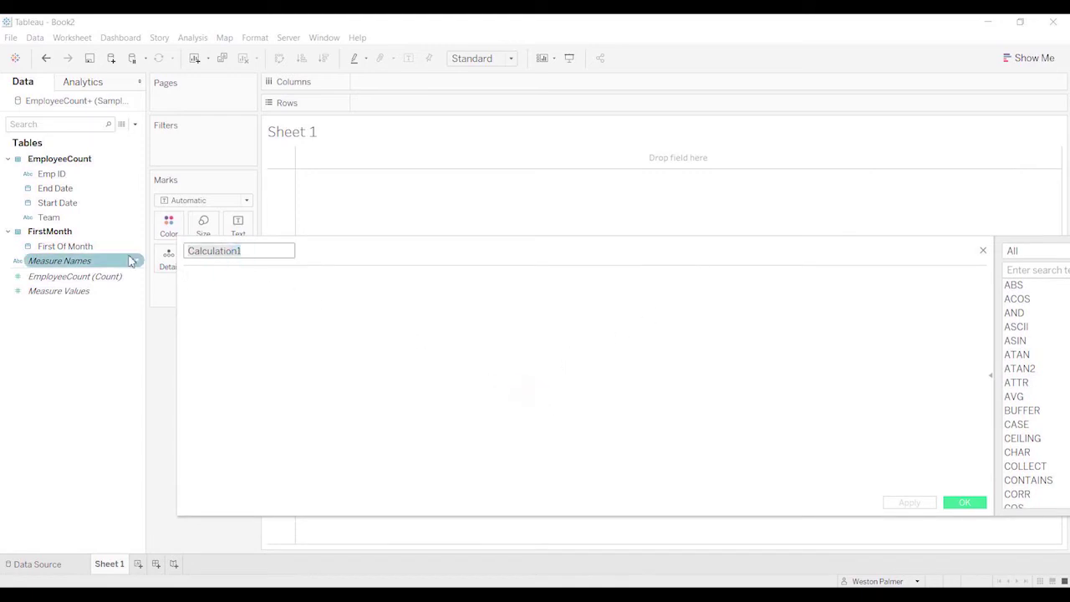
pyautogui.write('Employee')
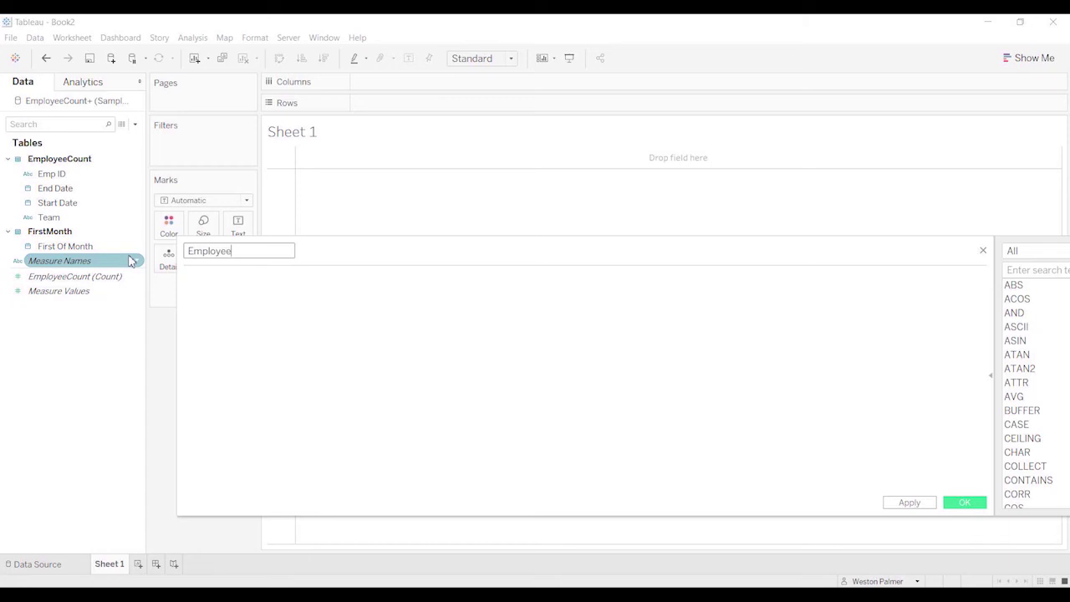
pyautogui.write(' Count')
# - Enter the formula IF [End Date]>=[First Of Month] THEN [Emp ID] END and save it
pyautogui.click(299, 314)
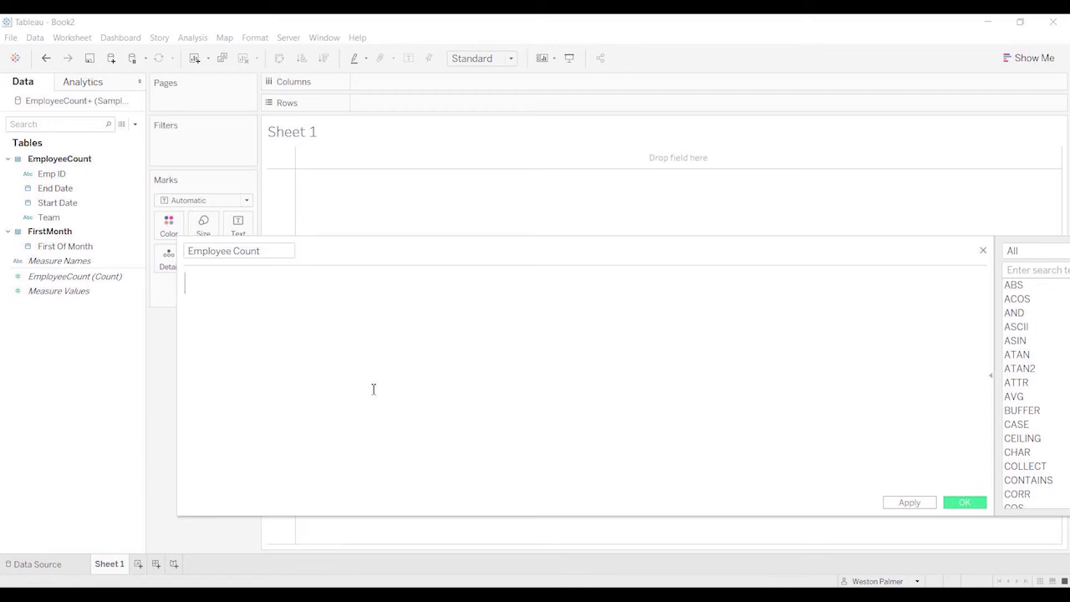
pyautogui.write('if end')
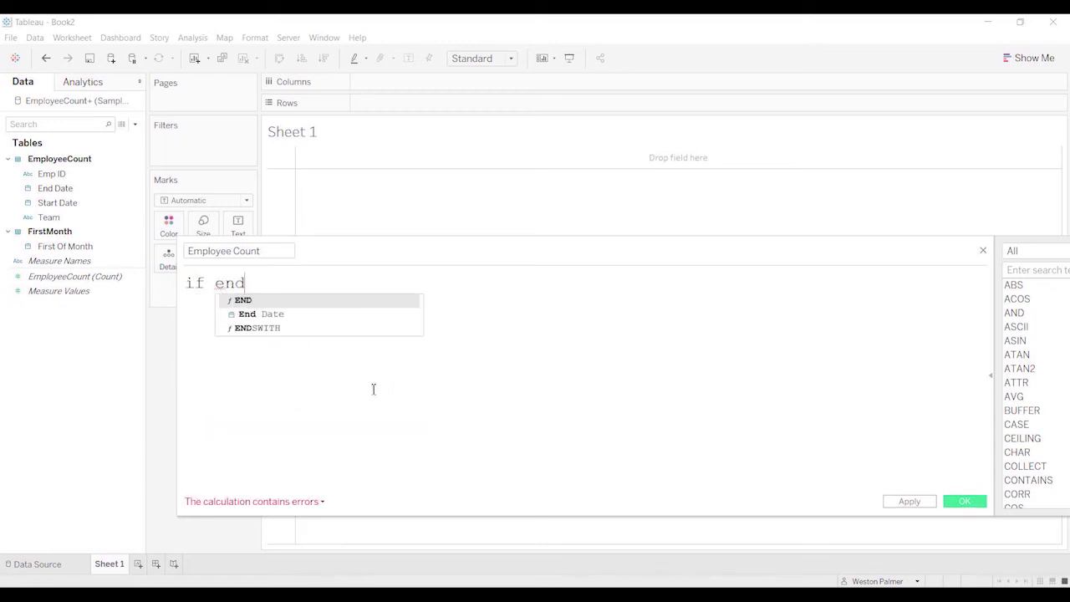
pyautogui.press('Down')
pyautogui.press('Return')
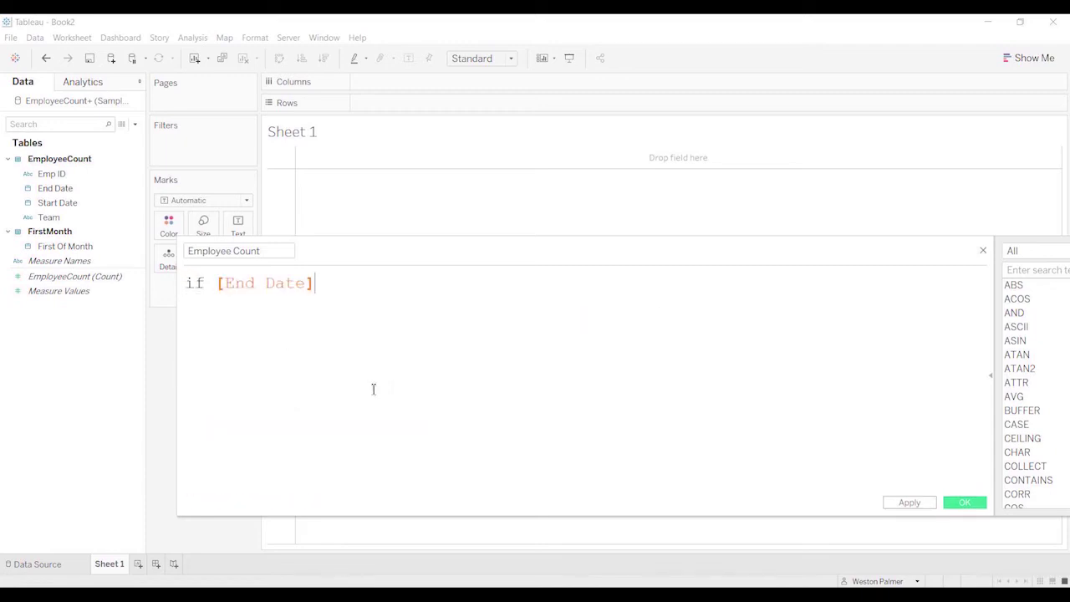
pyautogui.write('>')
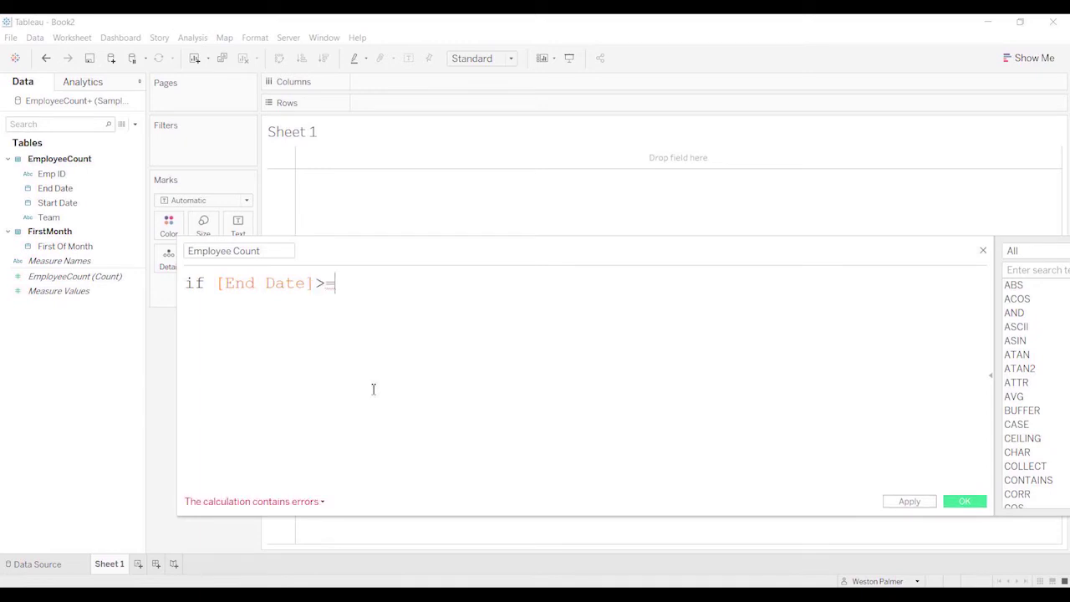
pyautogui.write('=Fir')
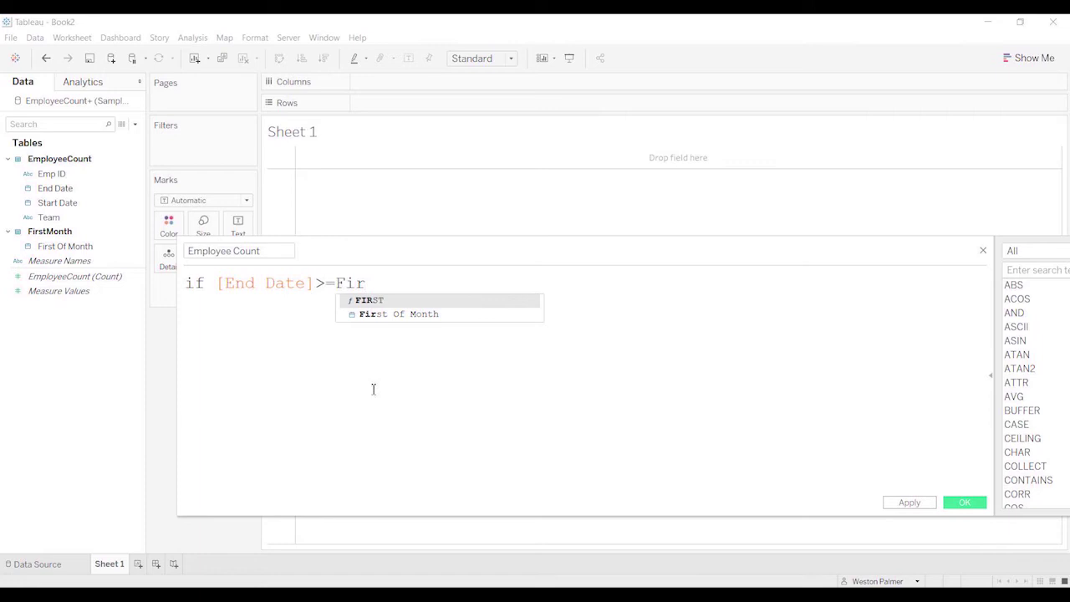
pyautogui.click(448, 314)
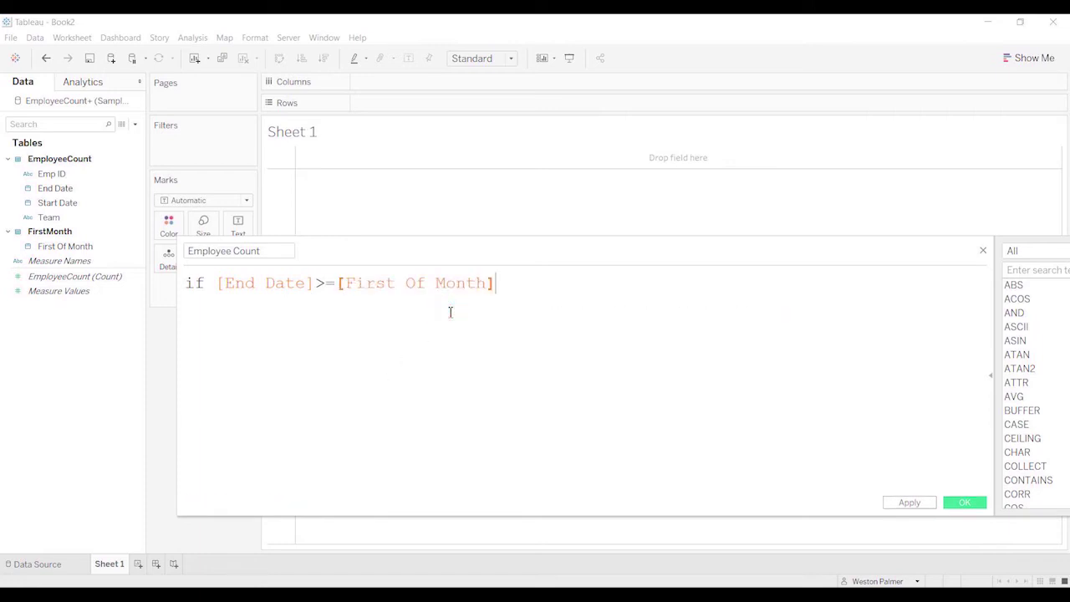
pyautogui.write('Then')
pyautogui.press('Return')
pyautogui.press('Tab')
pyautogui.write('Em')
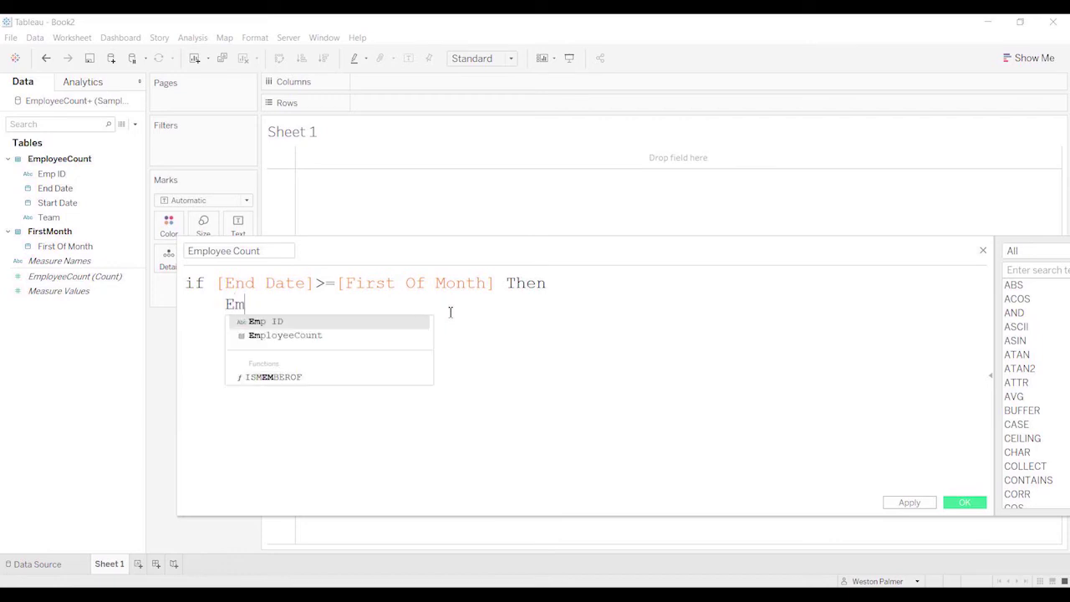
pyautogui.press('Return')
pyautogui.press('Return')
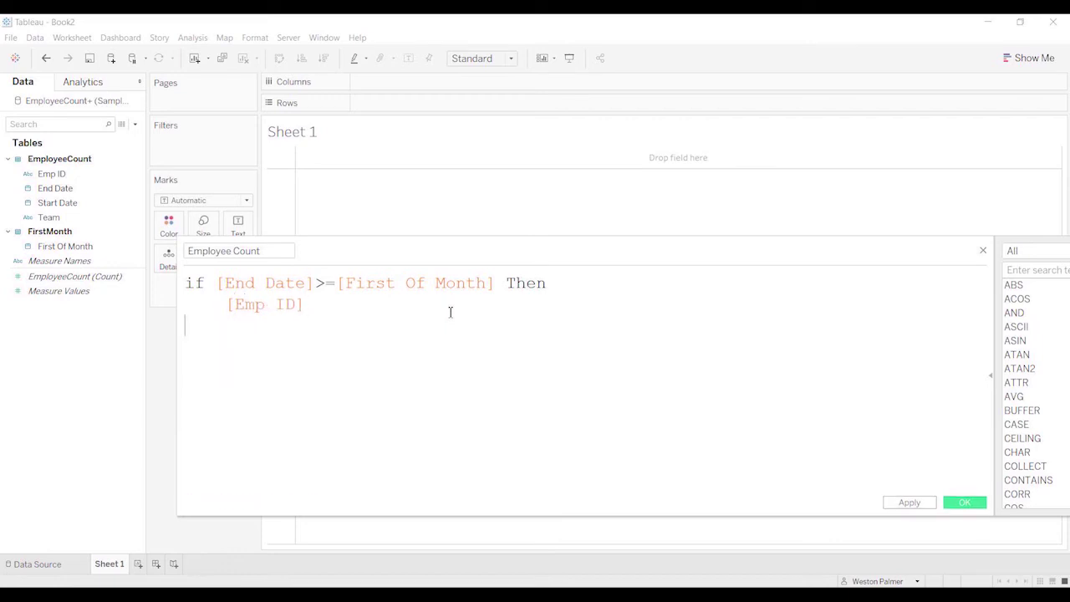
pyautogui.write('END')
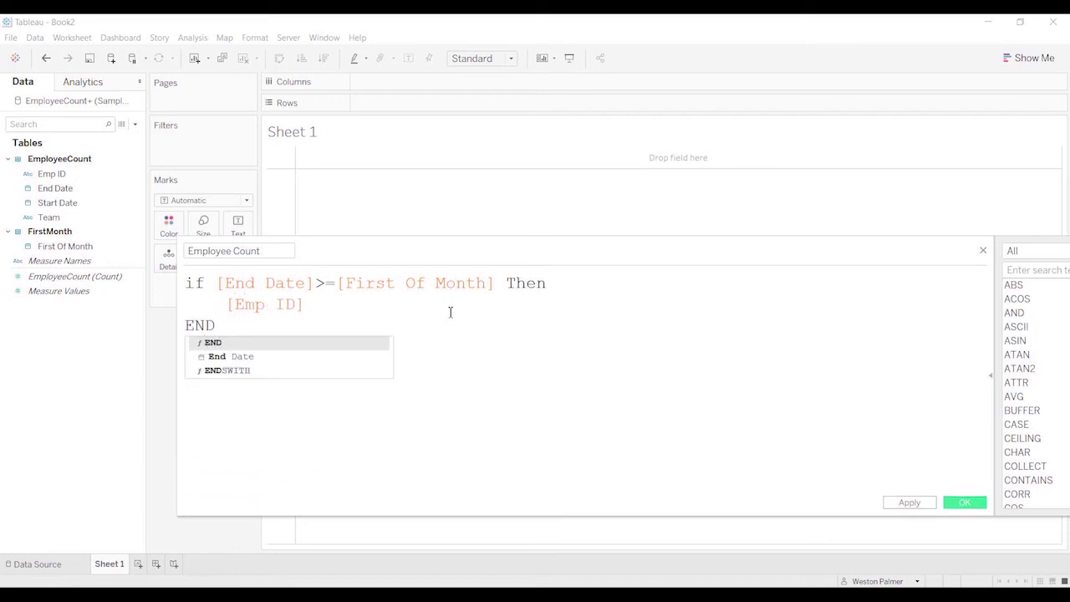
pyautogui.click(421, 433)
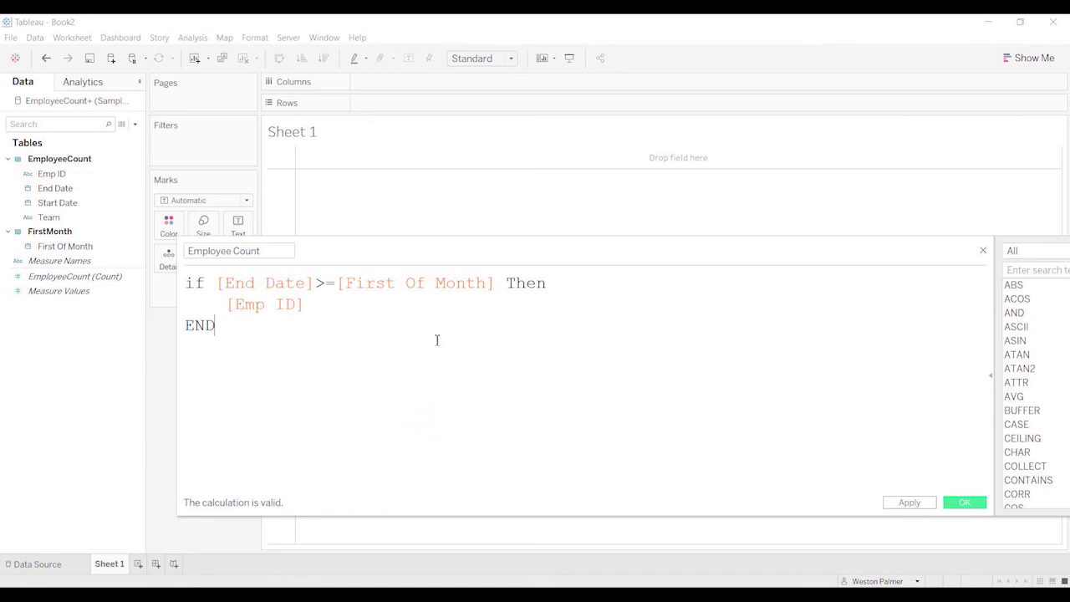
pyautogui.click(964, 504)
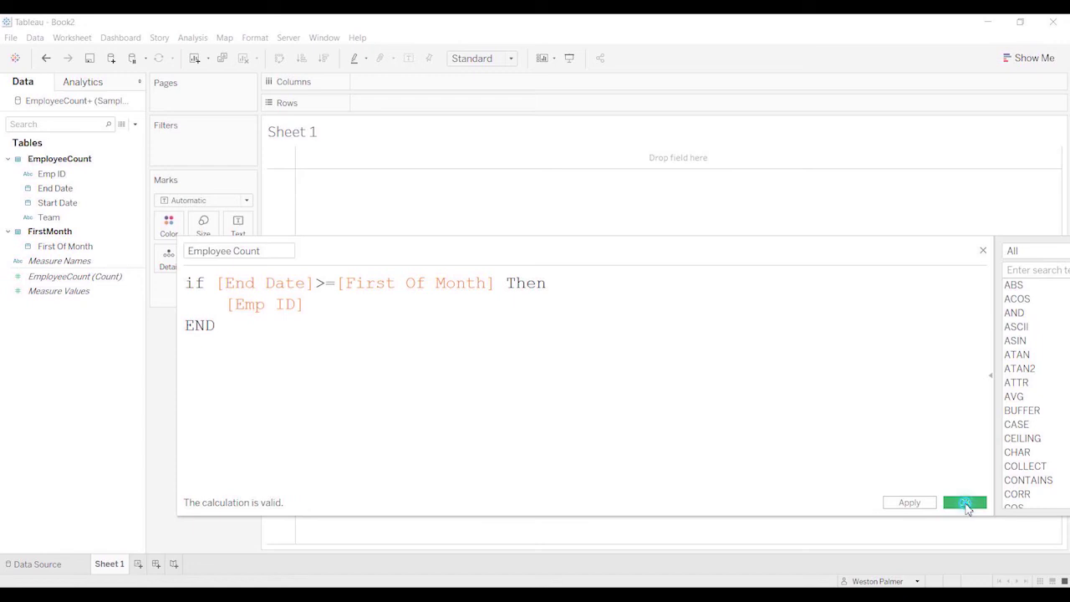
# - Switch to the Data Source page to view the new Employee Count column
pyautogui.click(53, 566)
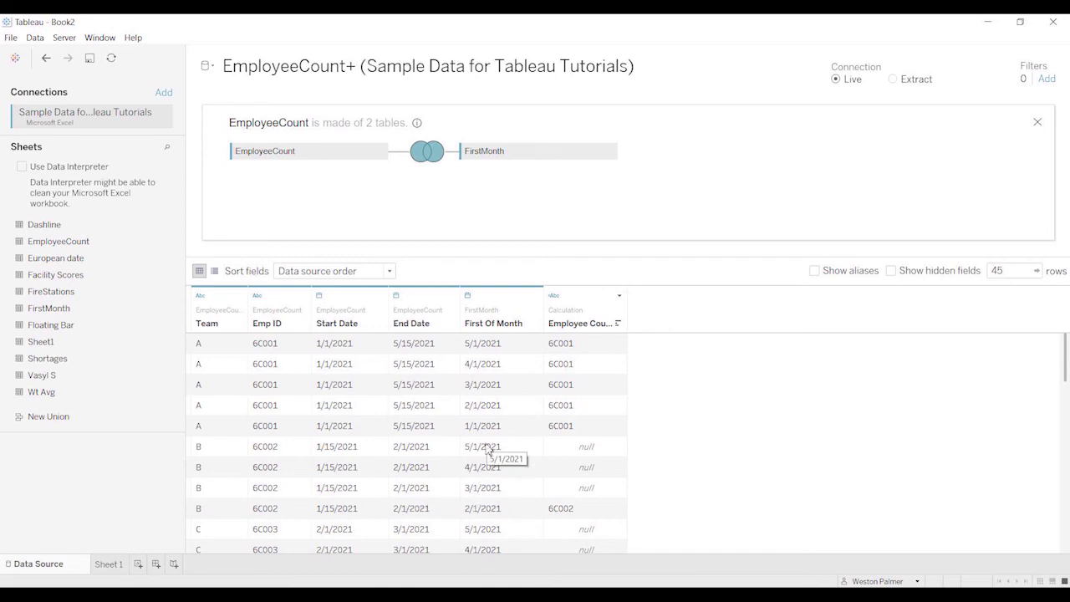
# - On Sheet 1, put First Of Month on Columns broken down by MONTH
pyautogui.click(115, 564)
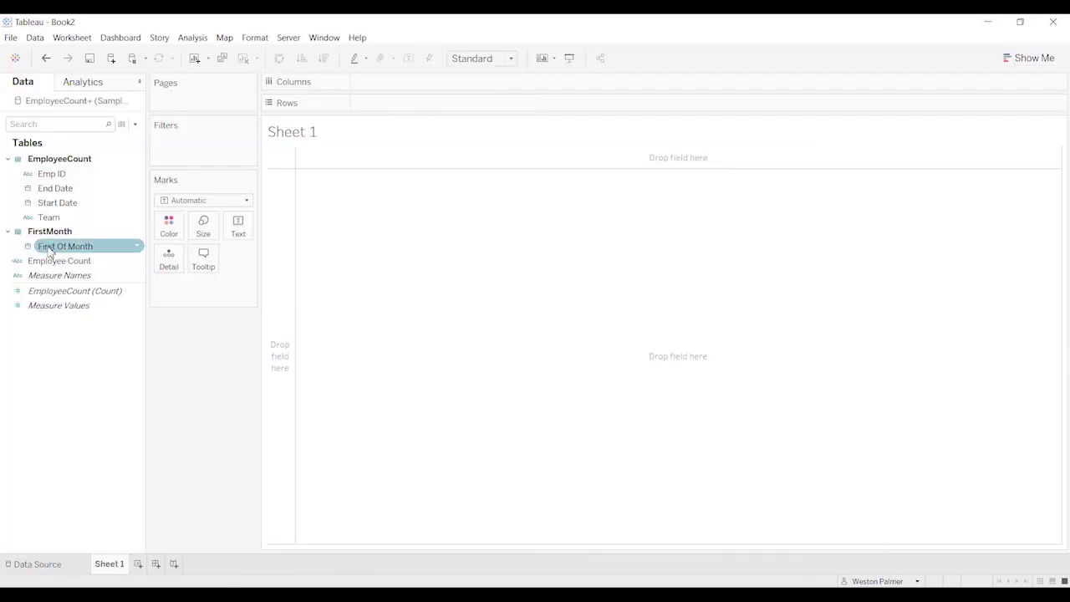
pyautogui.moveTo(50, 251); pyautogui.dragTo(428, 88)
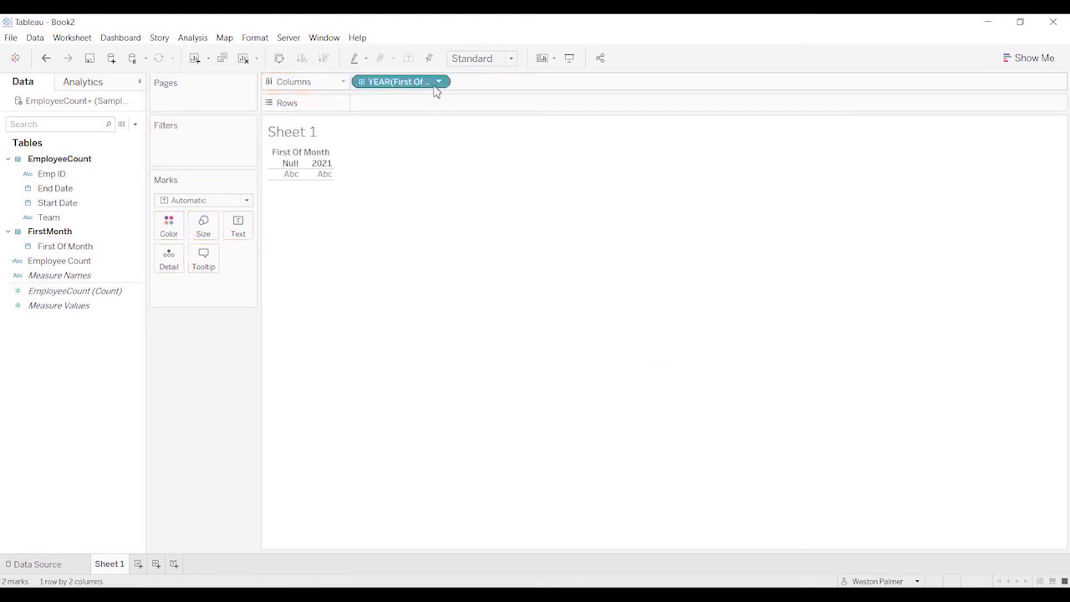
pyautogui.click(438, 81)
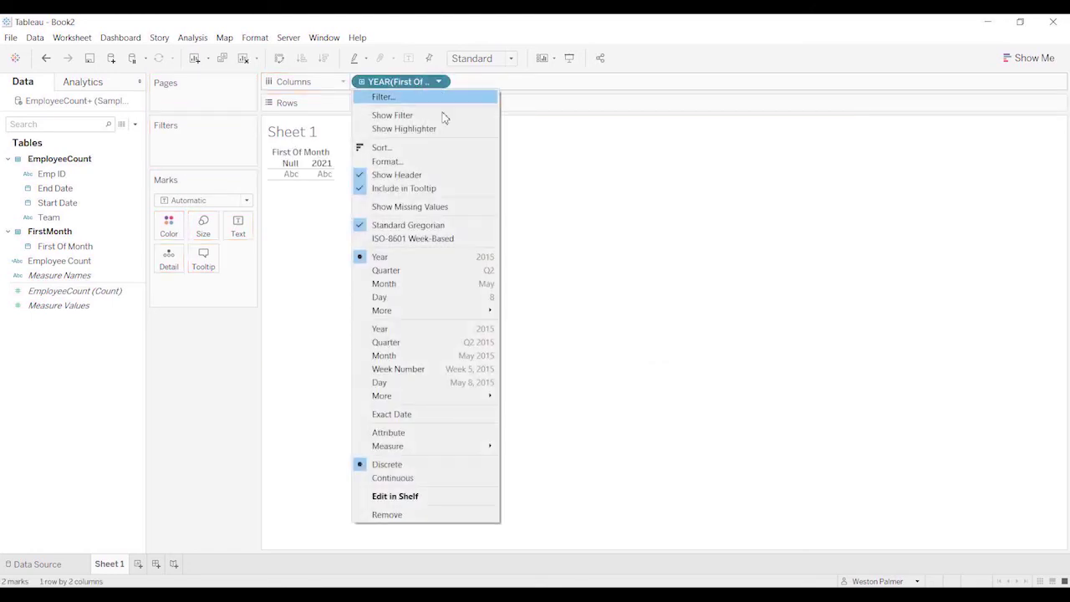
pyautogui.click(438, 356)
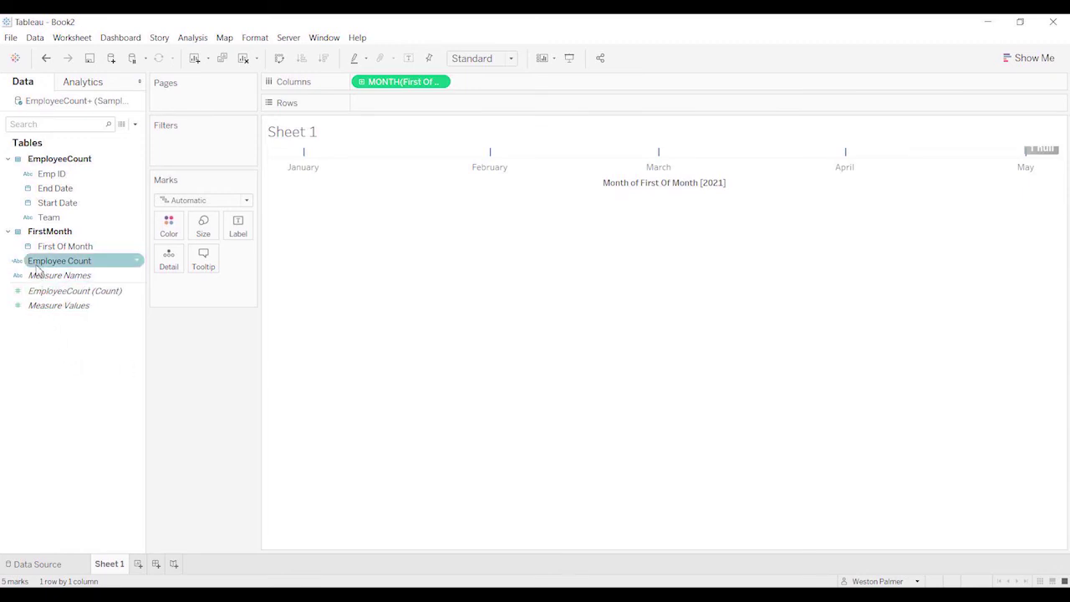
# - Put Employee Count on Rows as a Count (Distinct) measure
pyautogui.moveTo(38, 266); pyautogui.dragTo(365, 111)
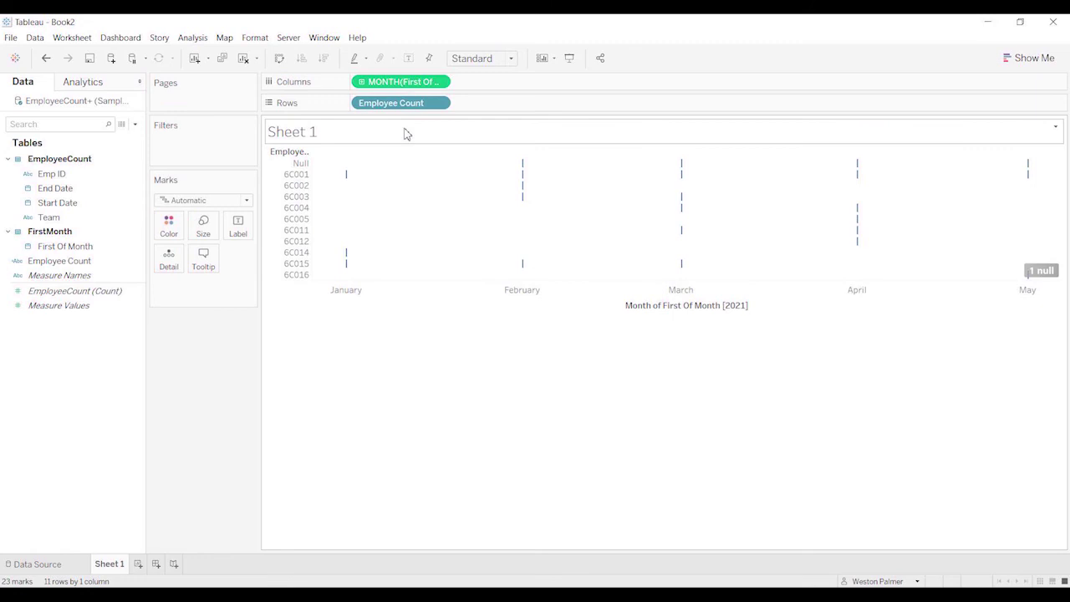
pyautogui.click(439, 102)
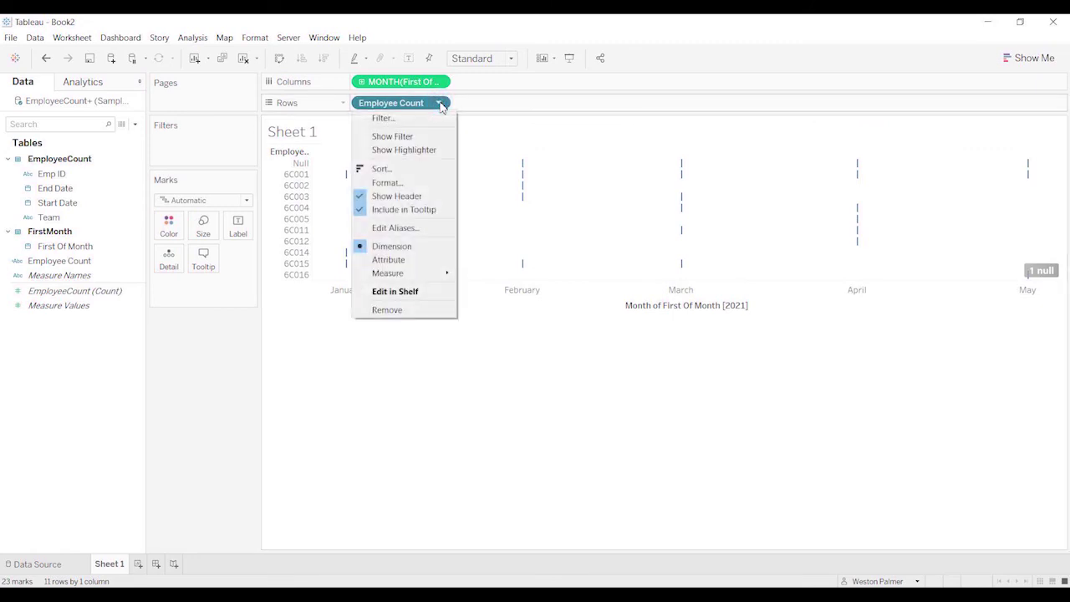
pyautogui.moveTo(433, 280)
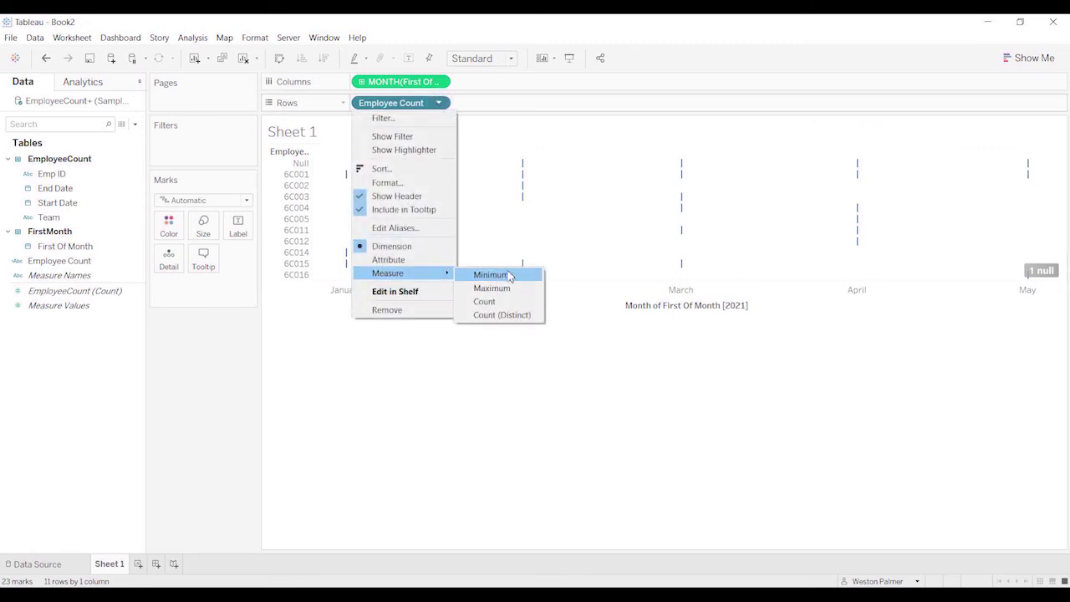
pyautogui.click(525, 313)
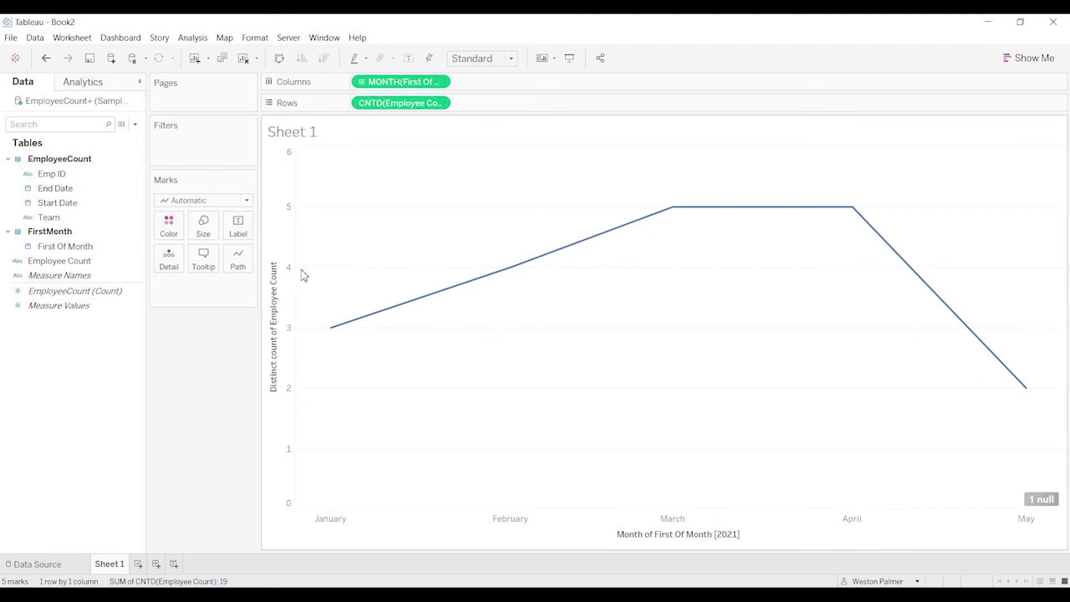
# - Change the marks to Bar, colour them by Team, and return to the Data Source page
pyautogui.click(245, 202)
pyautogui.click(225, 229)
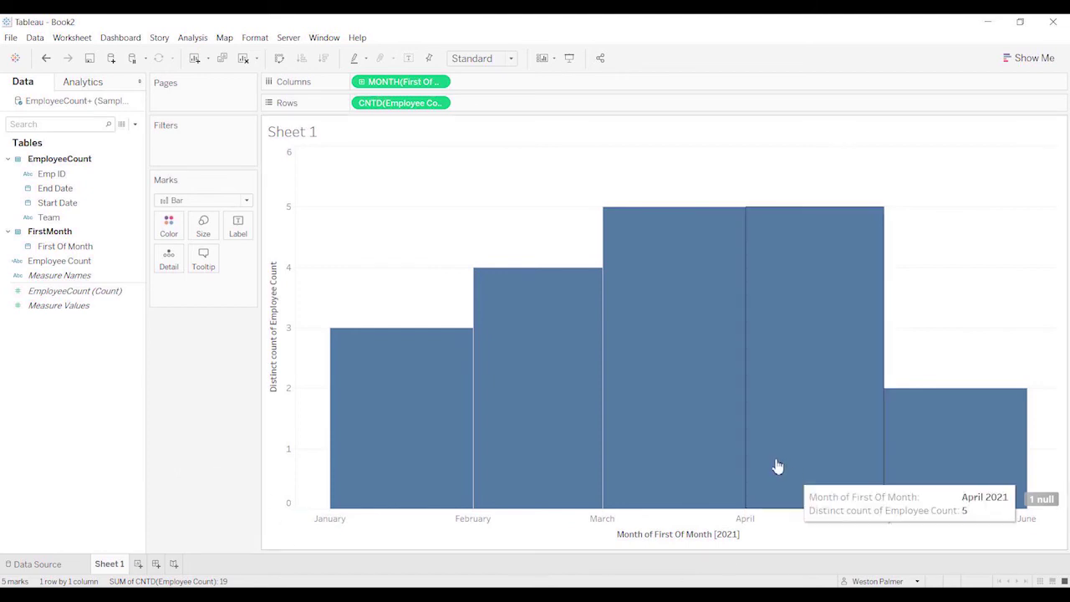
pyautogui.moveTo(407, 479)
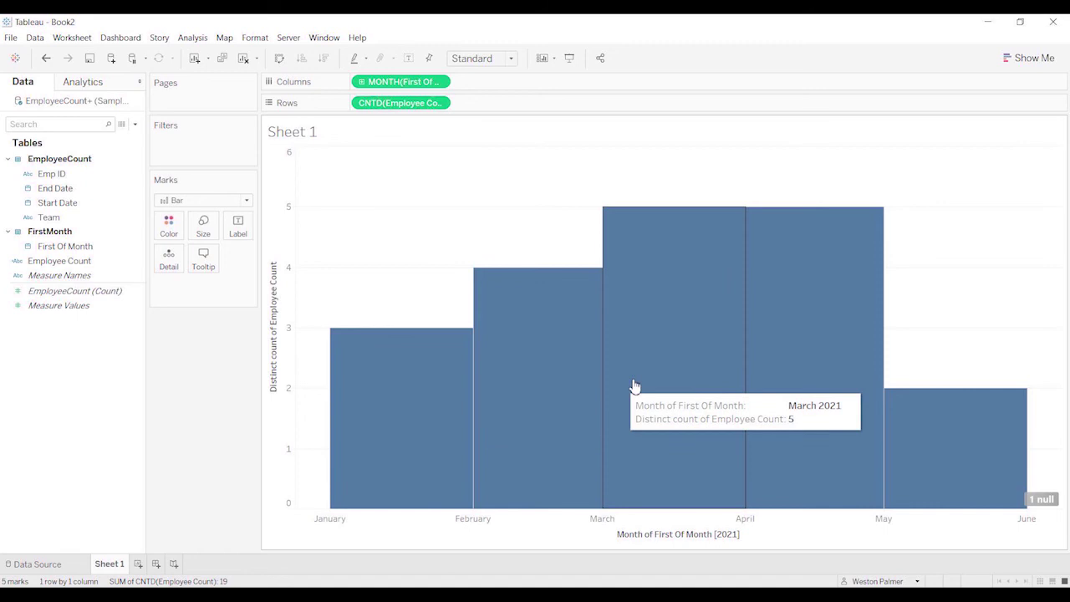
pyautogui.moveTo(779, 389)
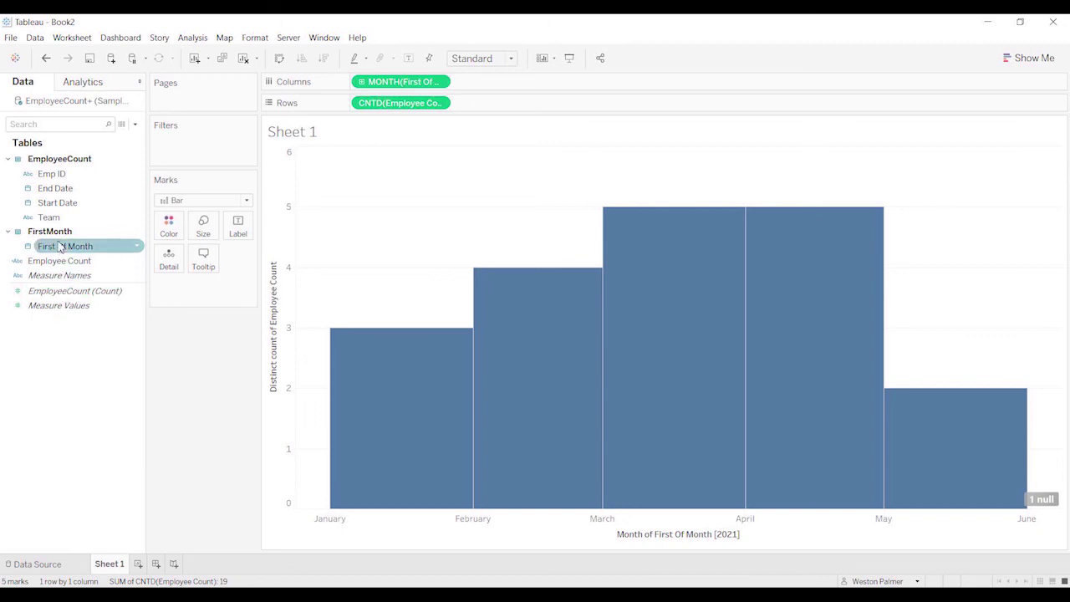
pyautogui.moveTo(52, 217); pyautogui.dragTo(168, 223)
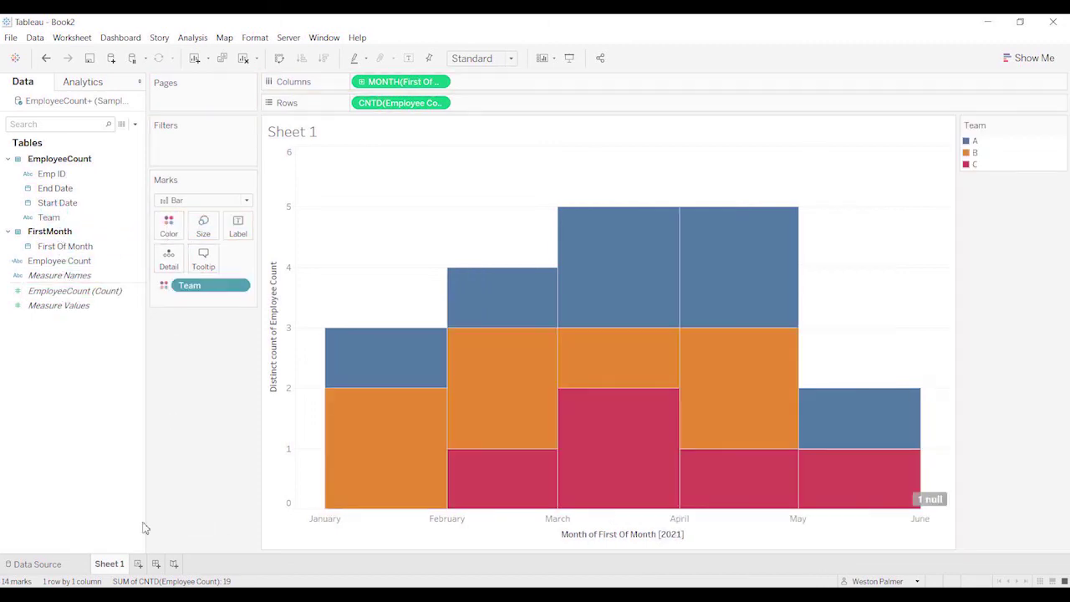
pyautogui.click(37, 564)
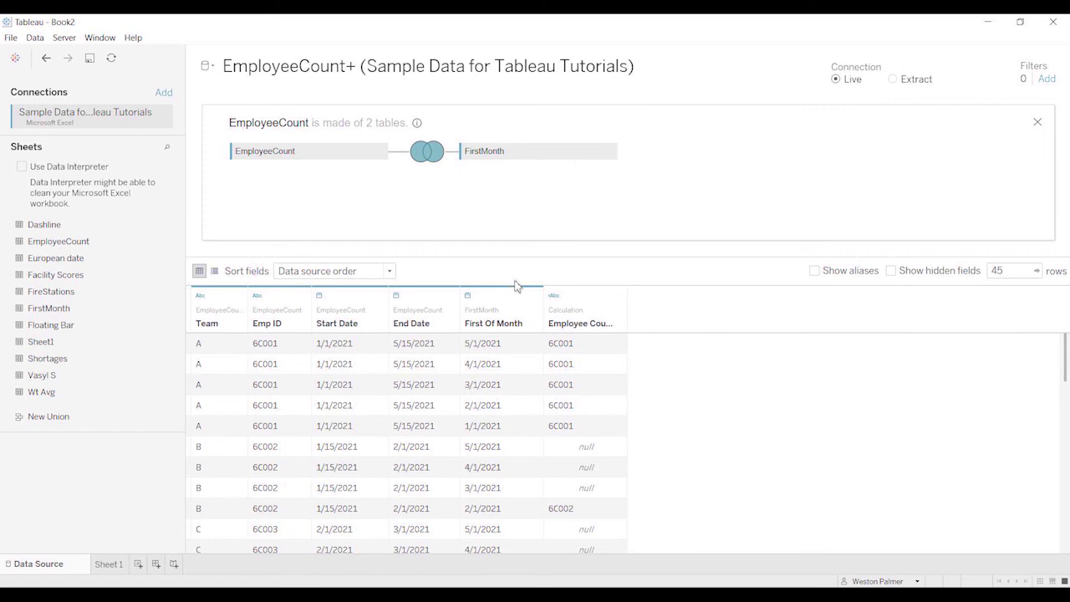
pyautogui.click(427, 155)
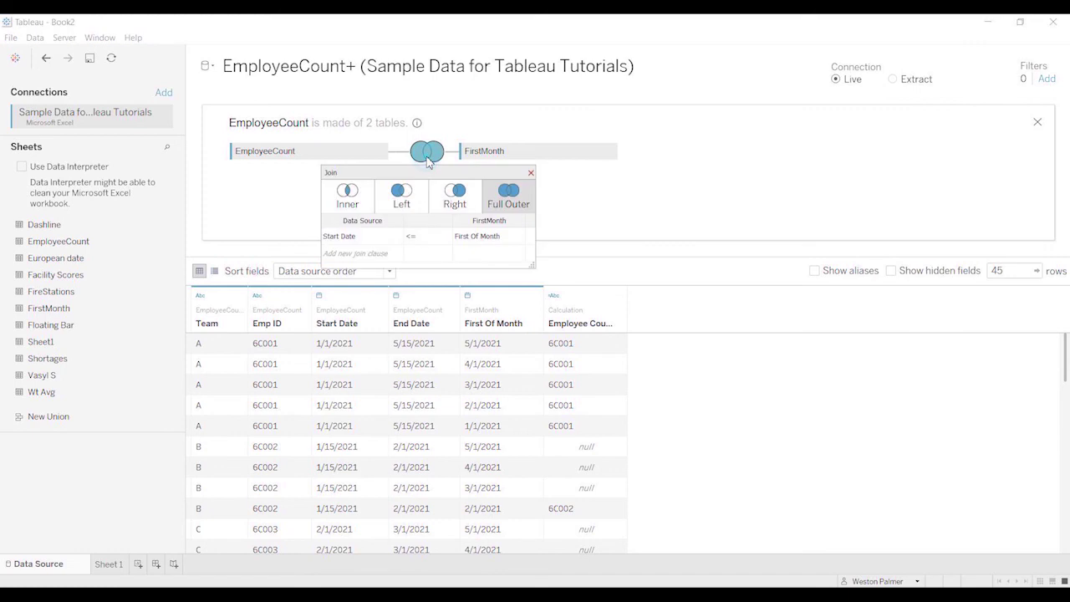
pyautogui.click(530, 174)
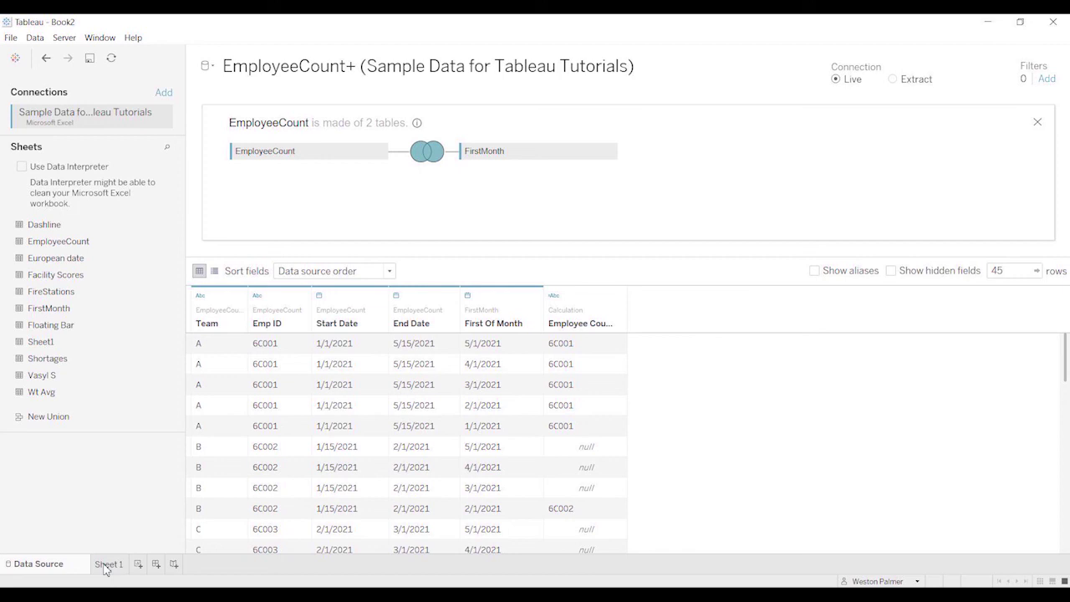
pyautogui.moveTo(105, 569)
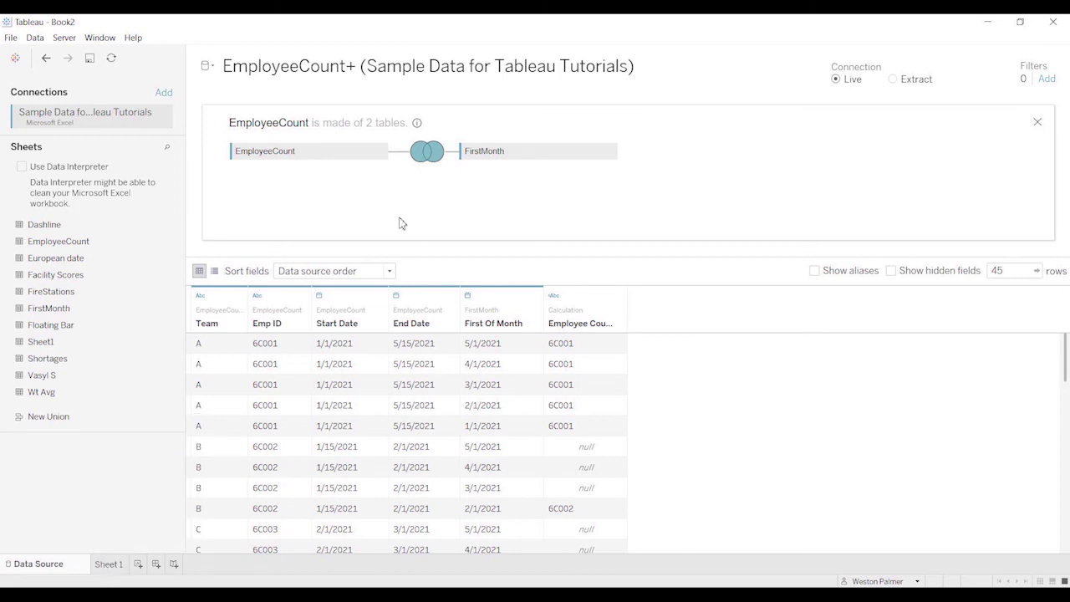